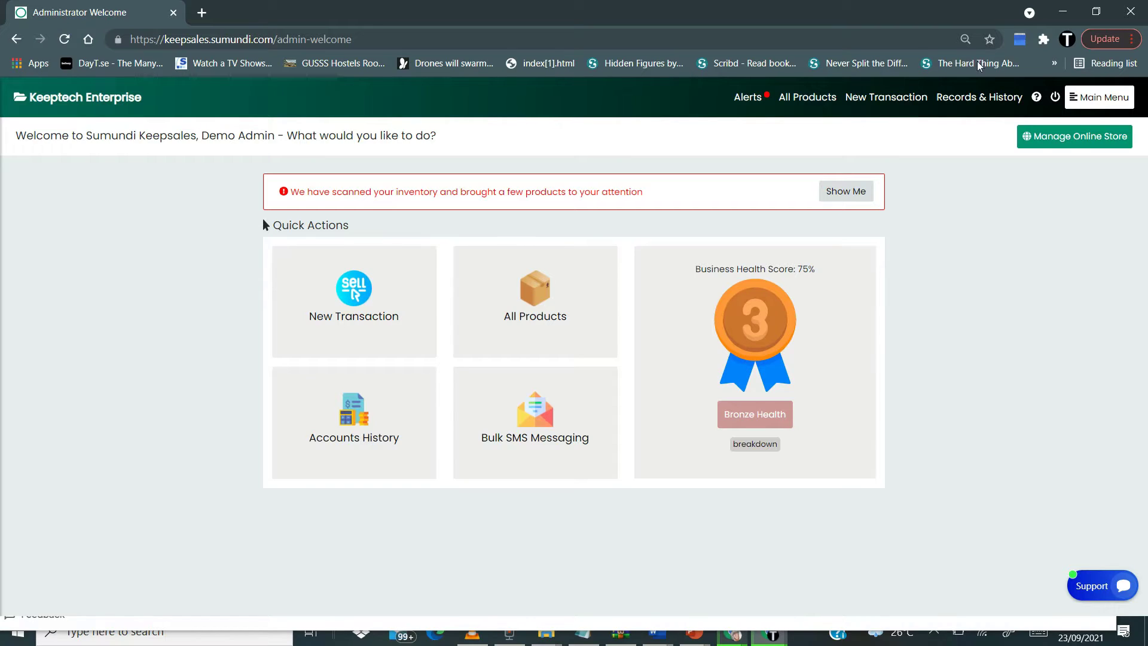
- Open the accounts history and look through the listed transaction records
click(941, 100)
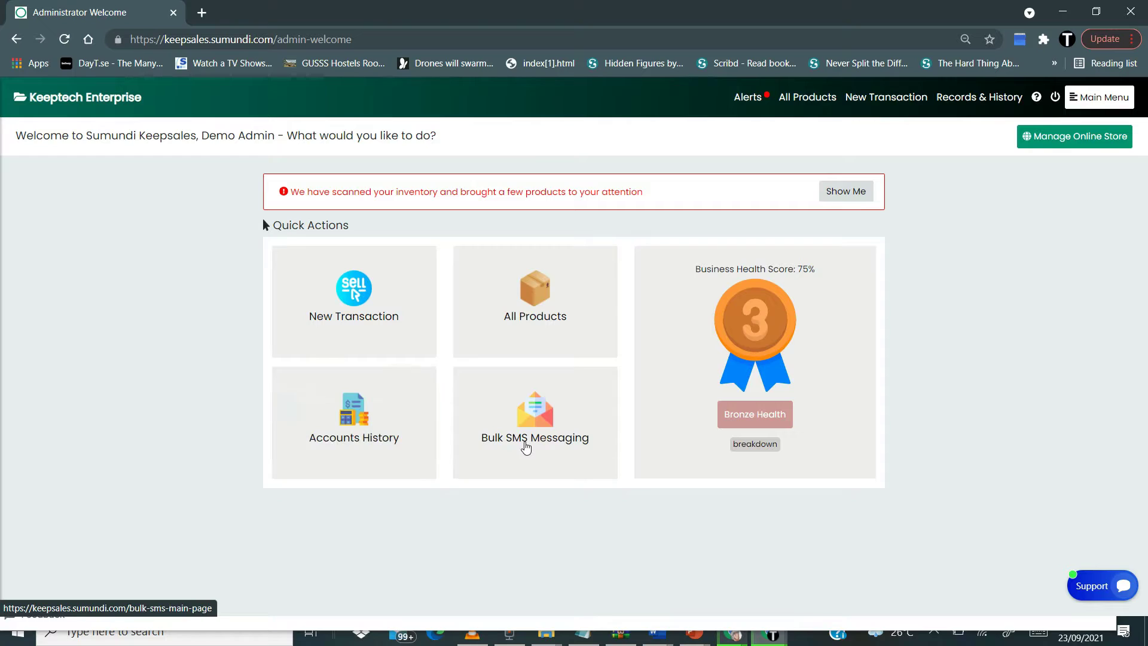
mouse_move(961, 100)
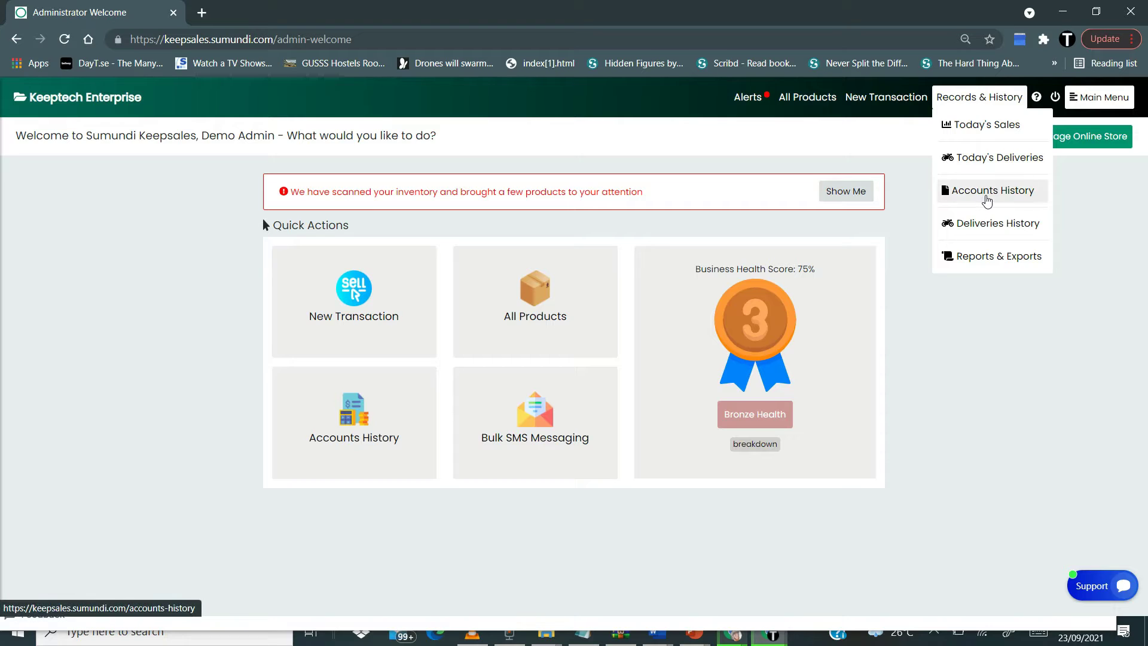
click(357, 425)
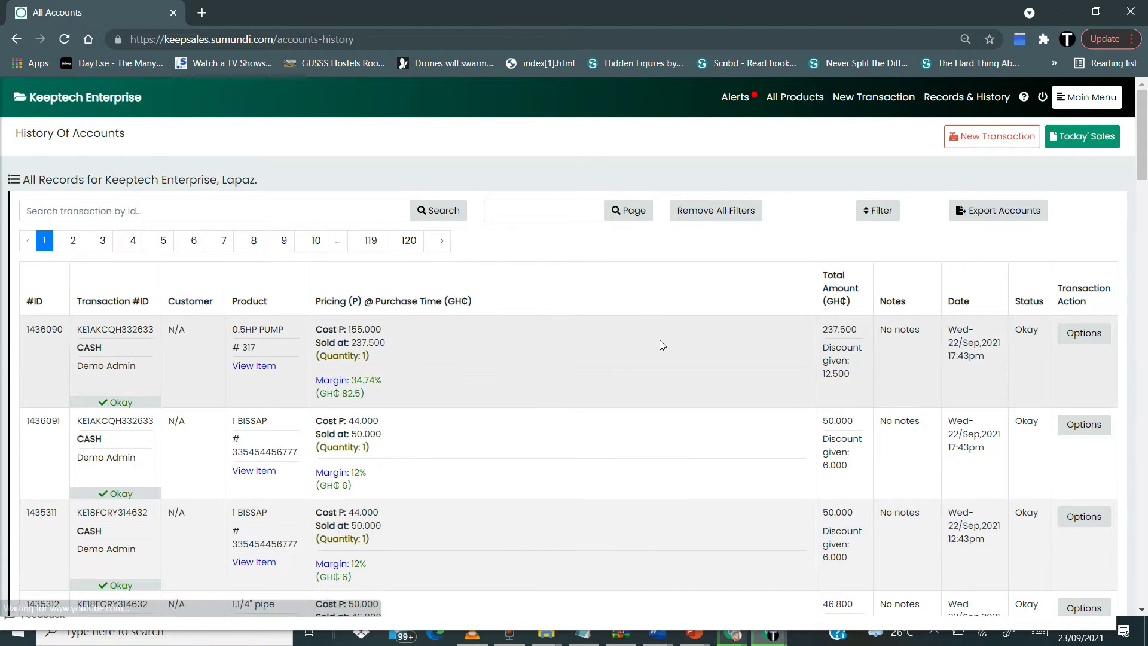
scroll(659, 339, down, 2)
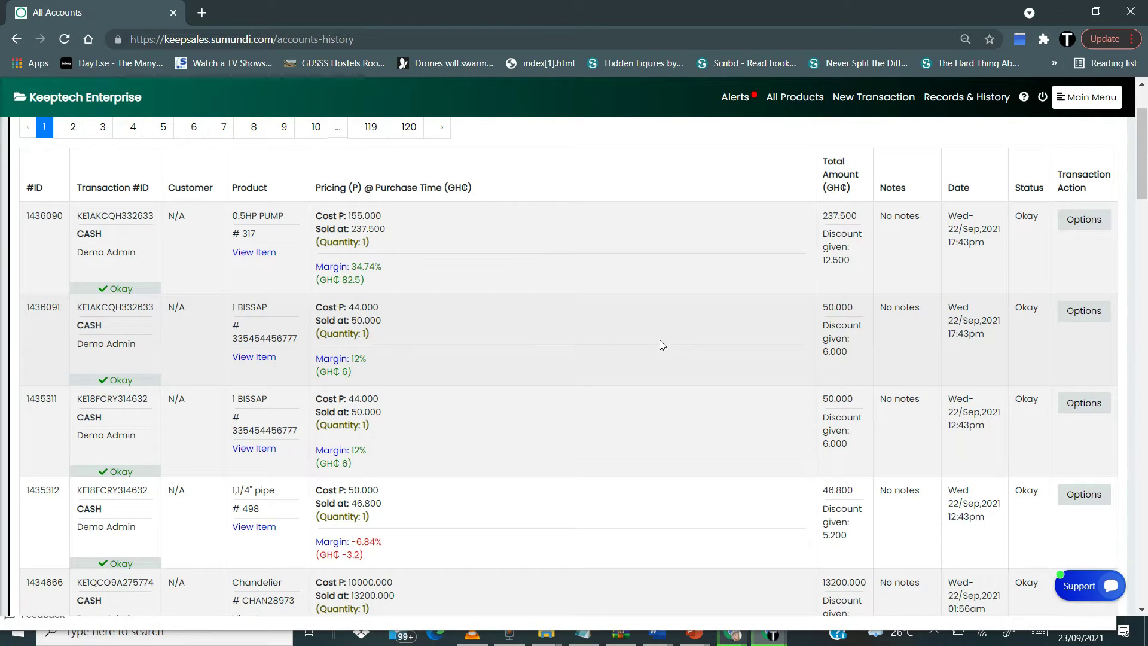
scroll(660, 345, down, 8)
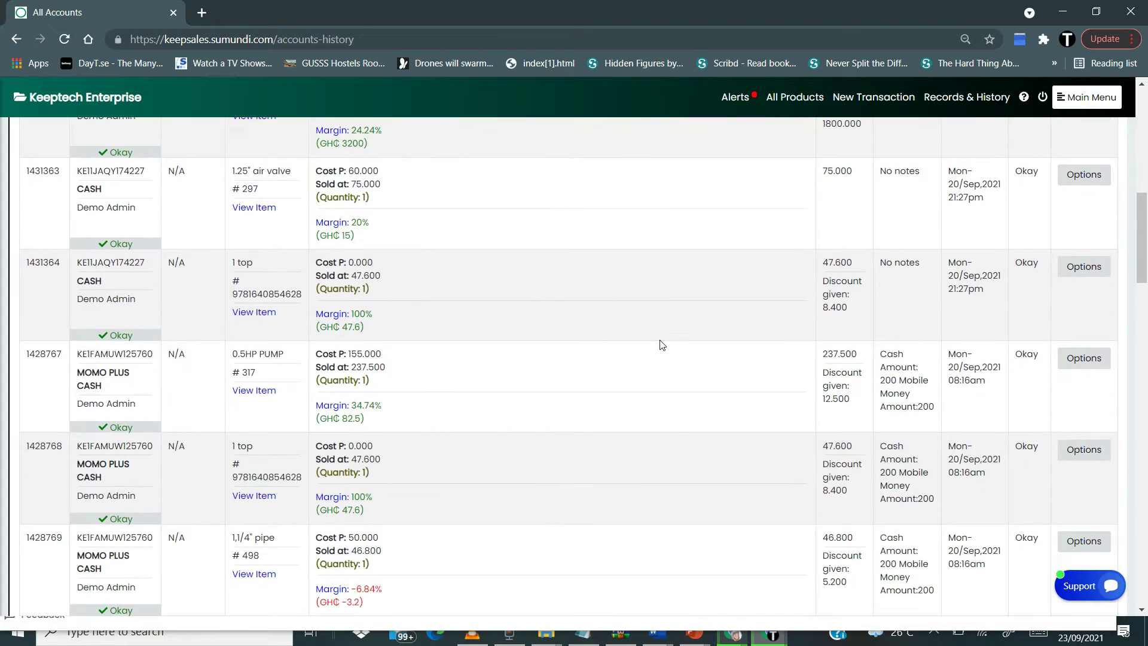
scroll(661, 344, down, 7)
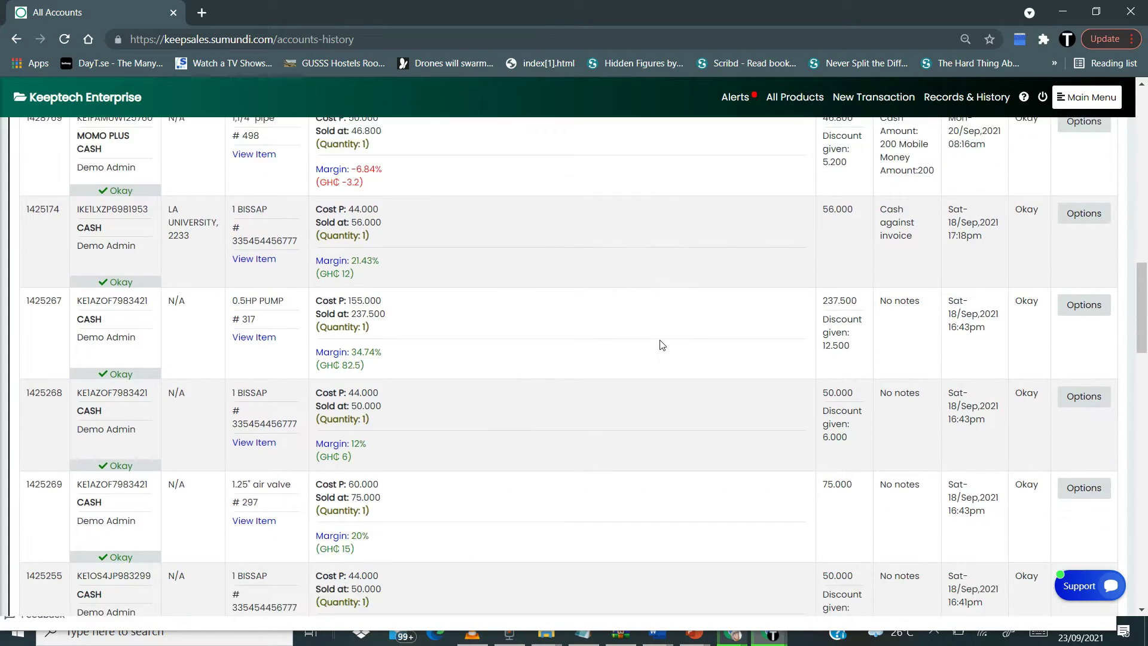
scroll(661, 345, up, 19)
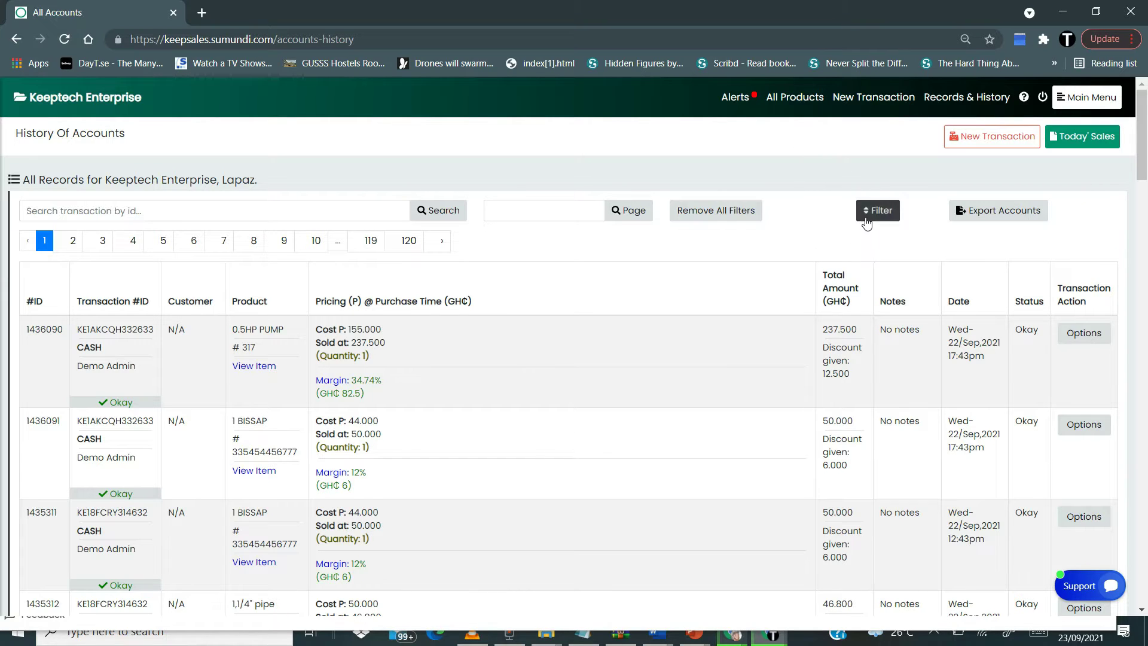
- Filter the accounts by the time interval from 16/09/2021 to 23/09/2021 and fetch the matching records
click(871, 213)
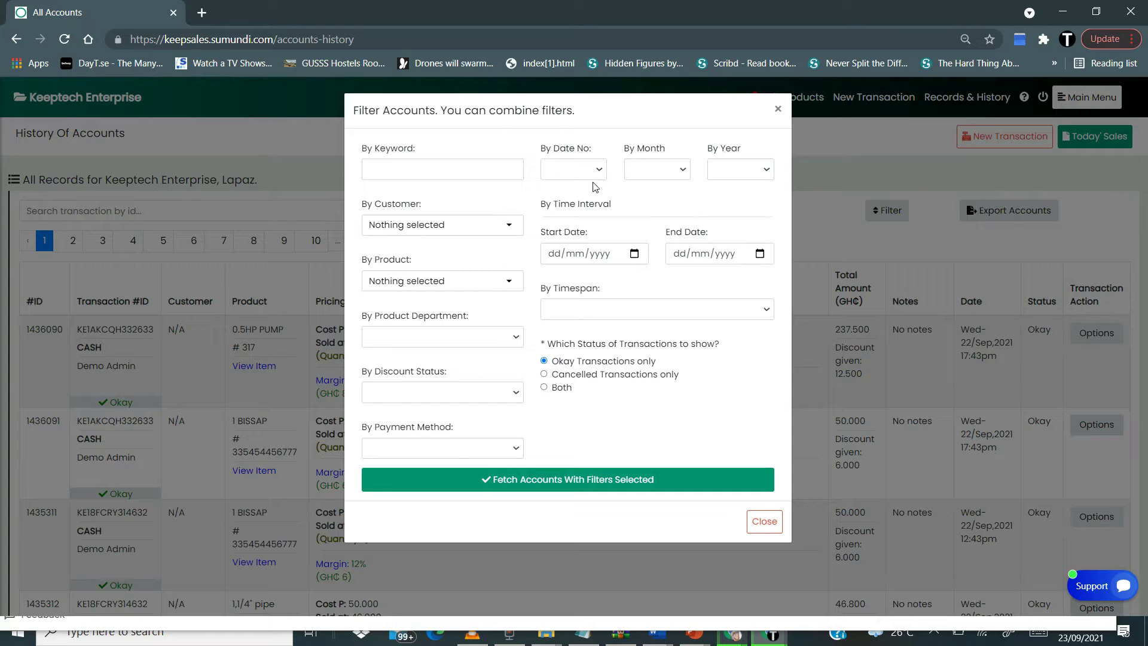
click(569, 251)
click(685, 254)
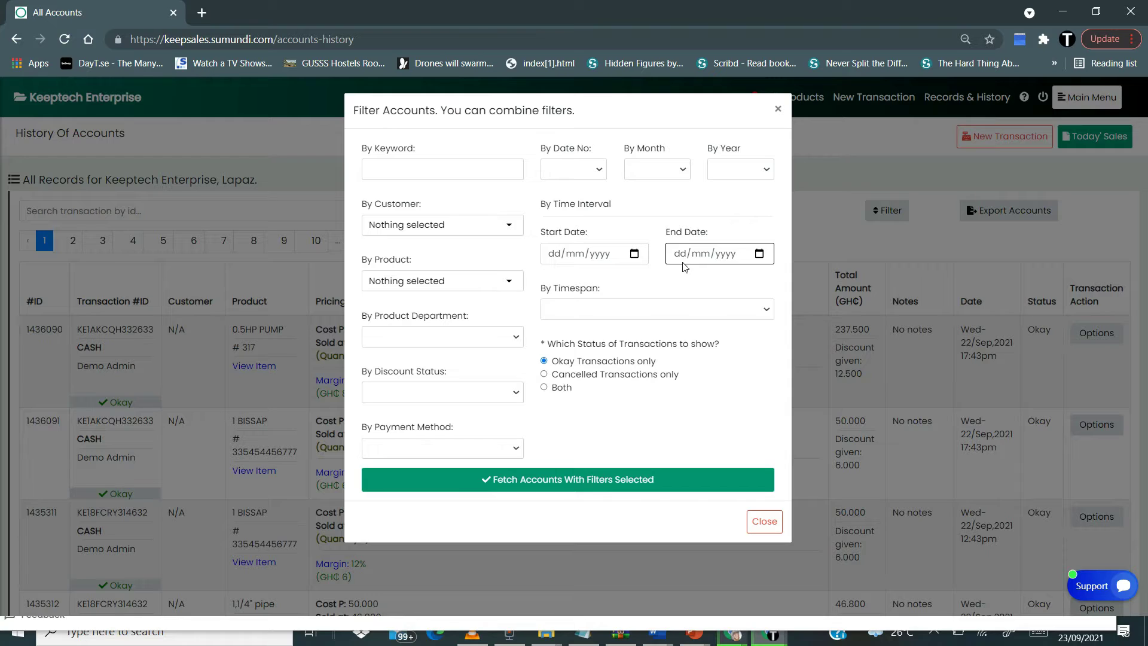
click(566, 292)
click(631, 260)
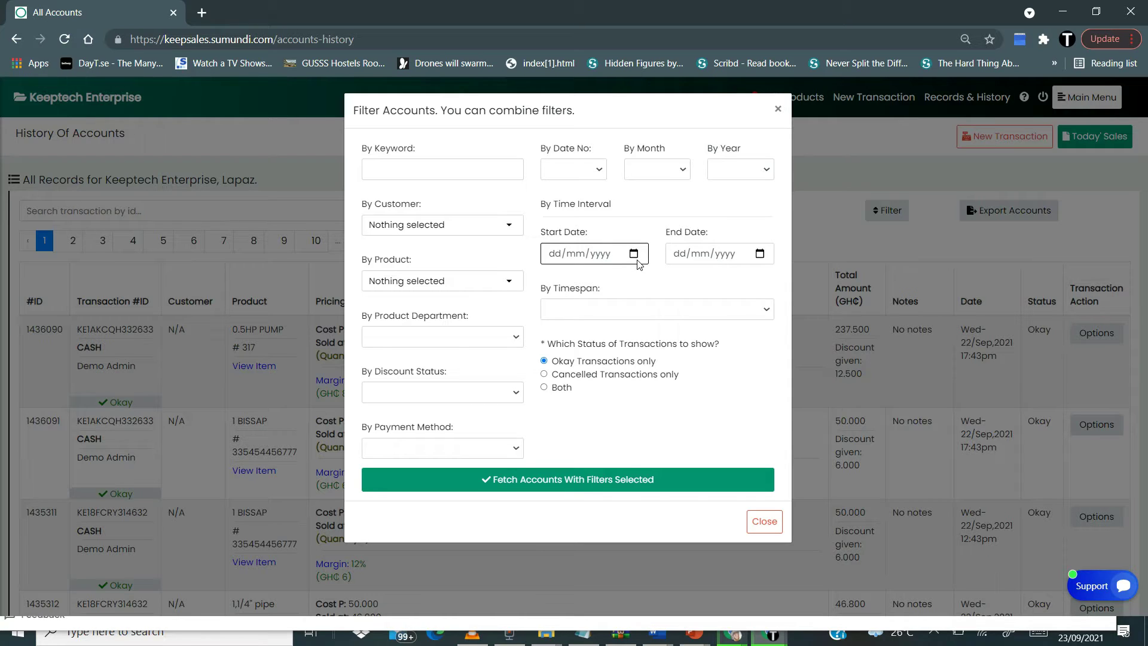
click(633, 257)
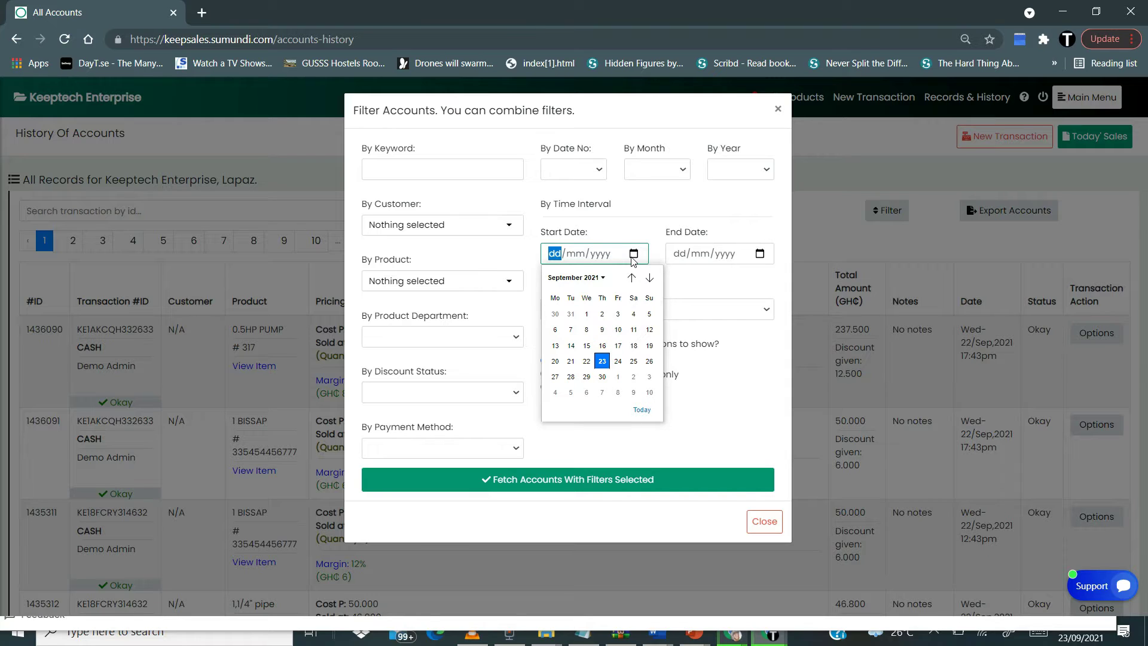
click(603, 346)
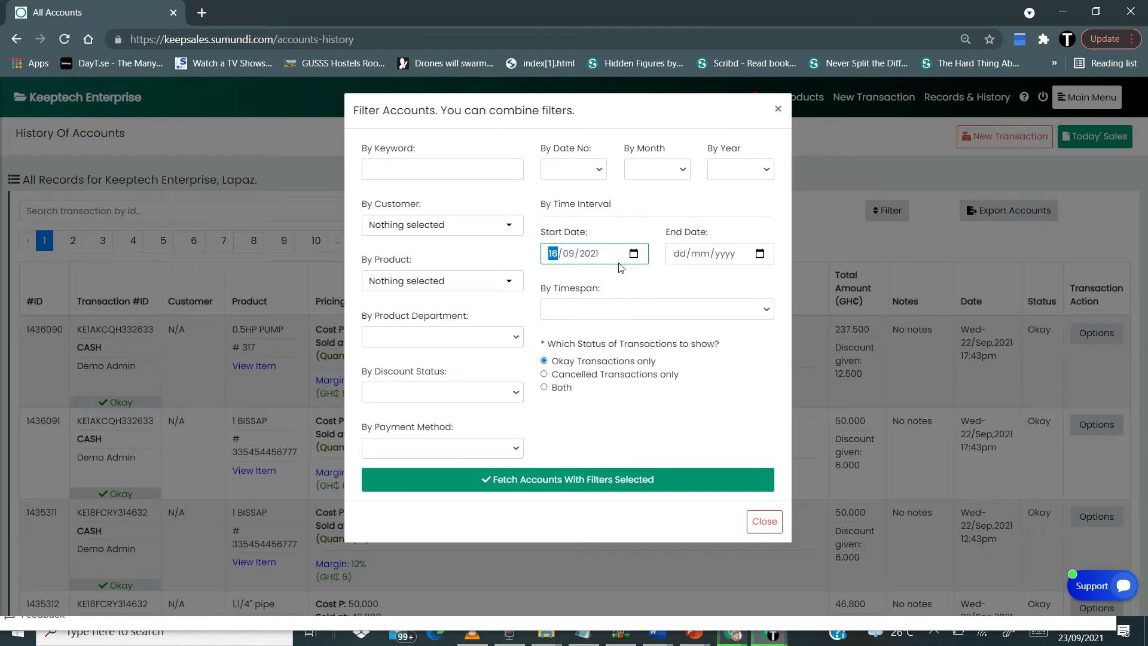
click(759, 256)
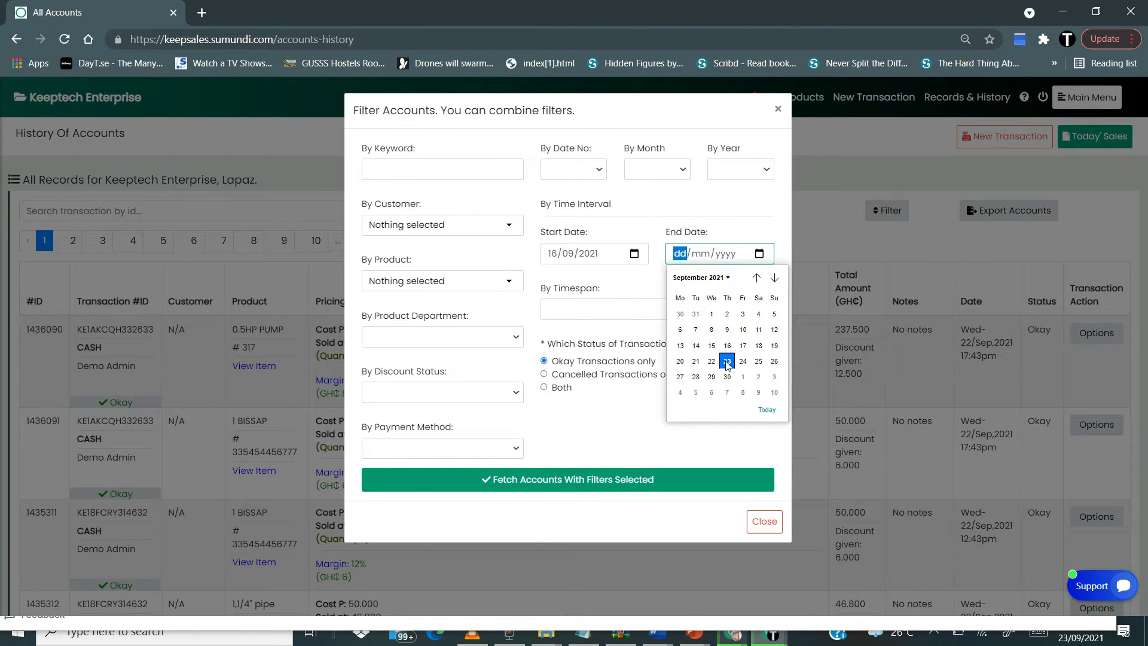
click(727, 362)
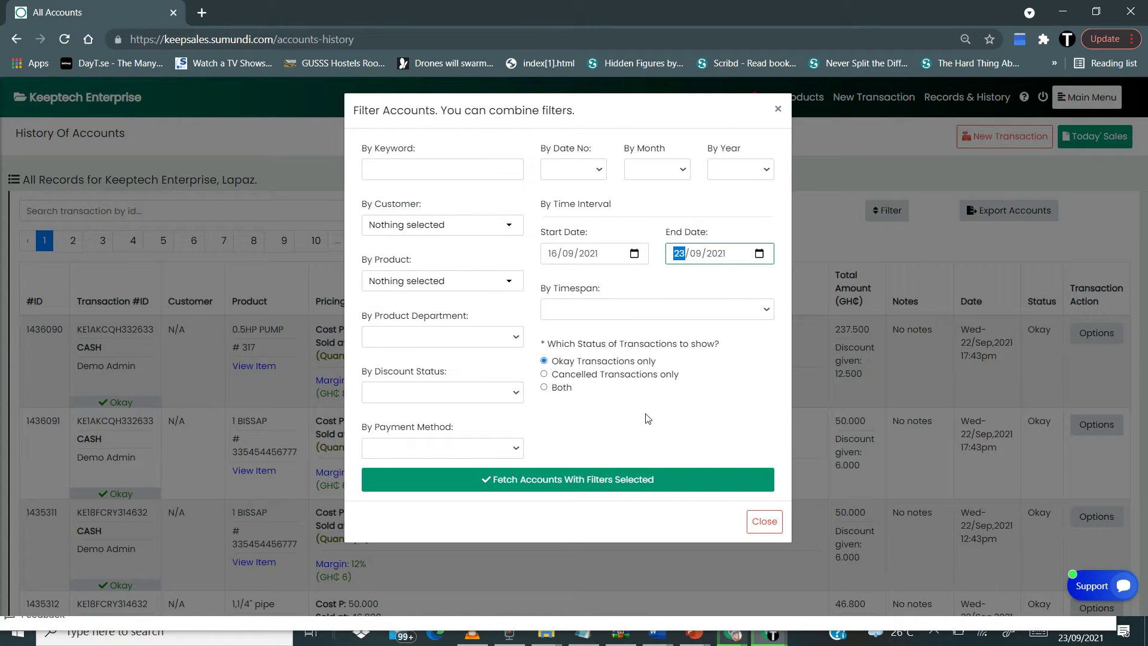
click(575, 482)
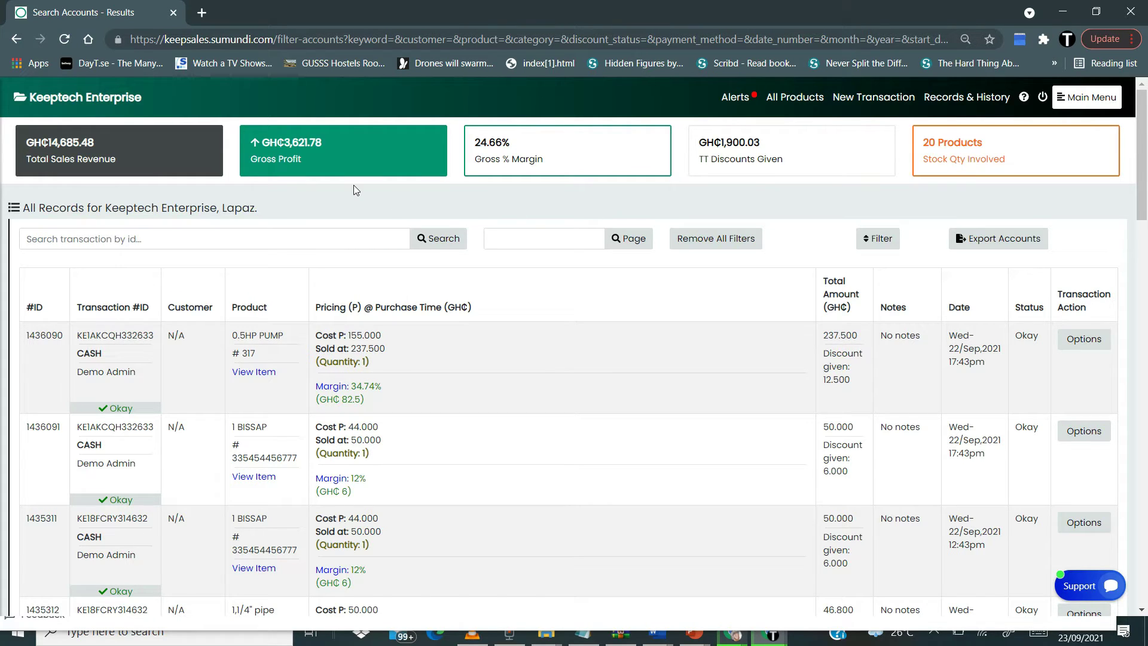
- Start a new accounts filter and set its start date to 23/08/2021
click(877, 239)
click(617, 258)
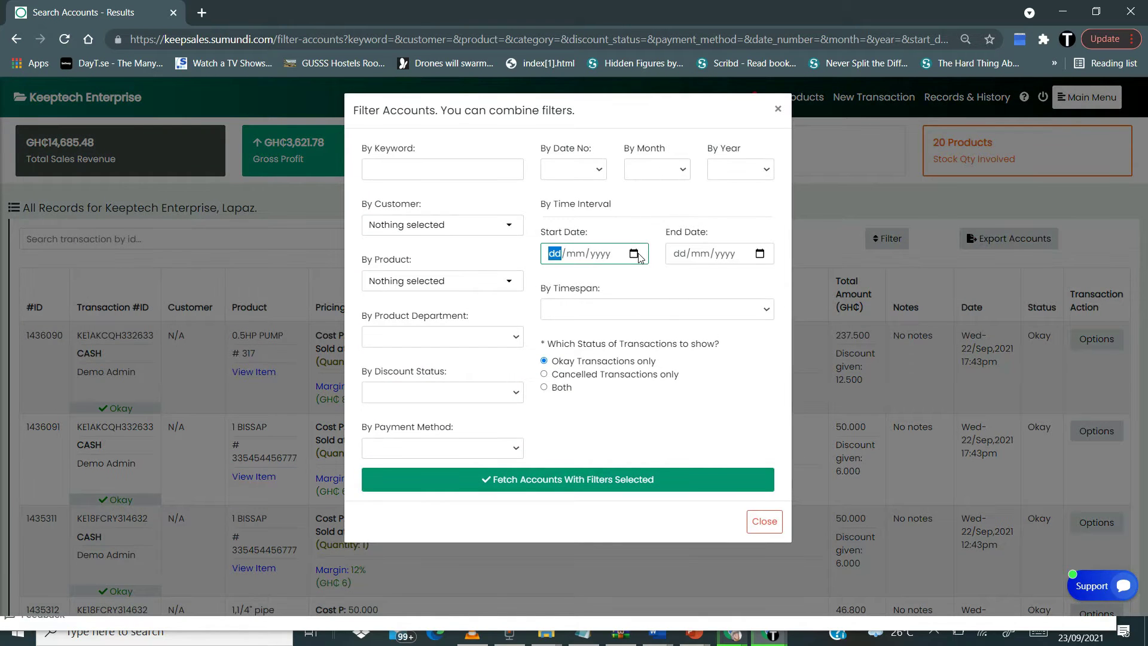
click(635, 253)
click(630, 279)
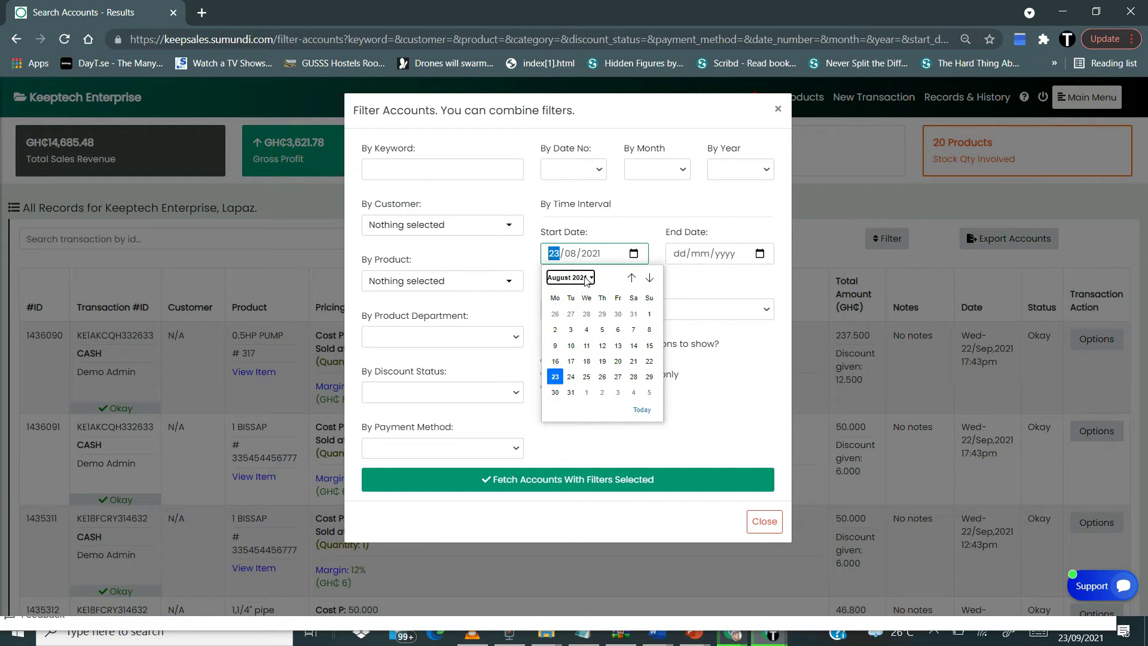
click(568, 277)
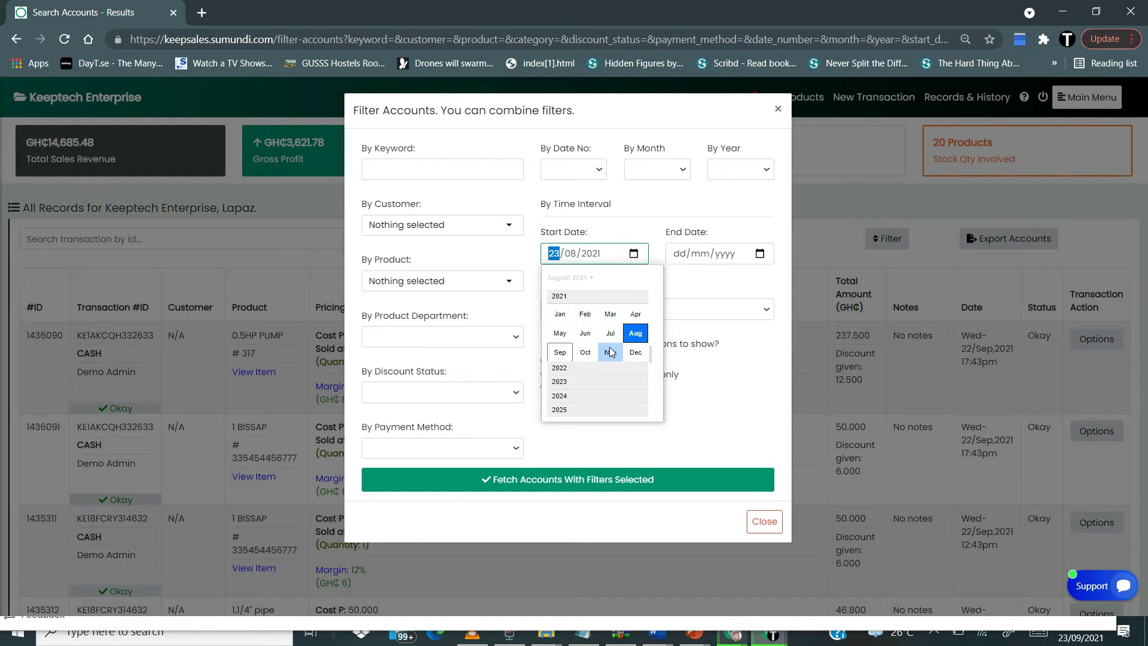
click(631, 254)
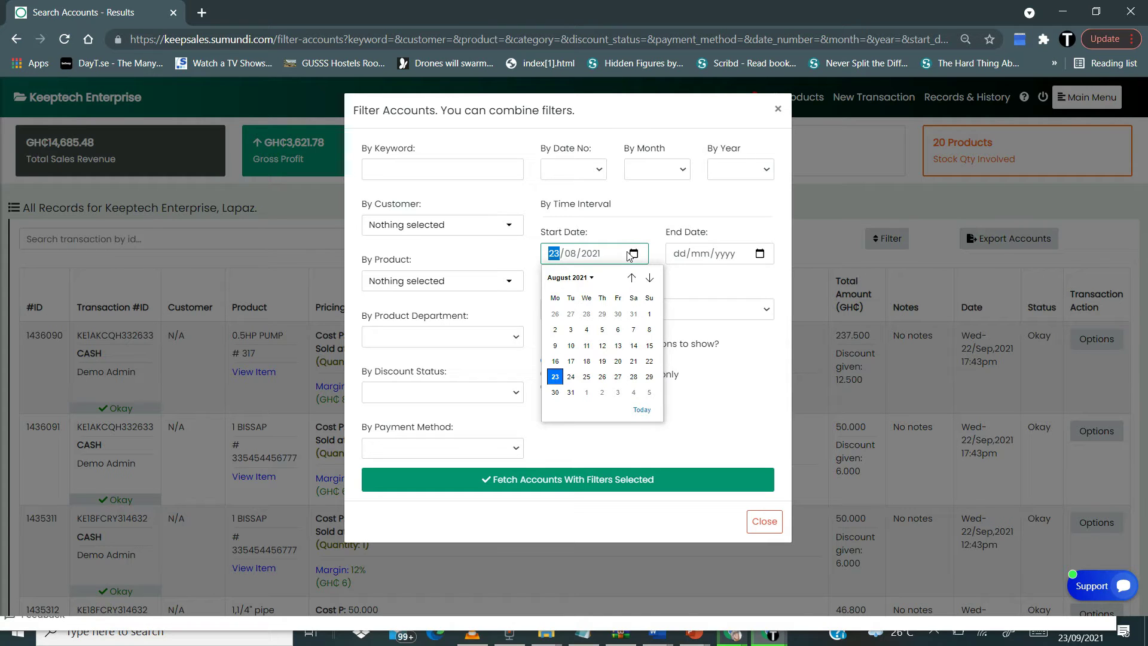
click(738, 281)
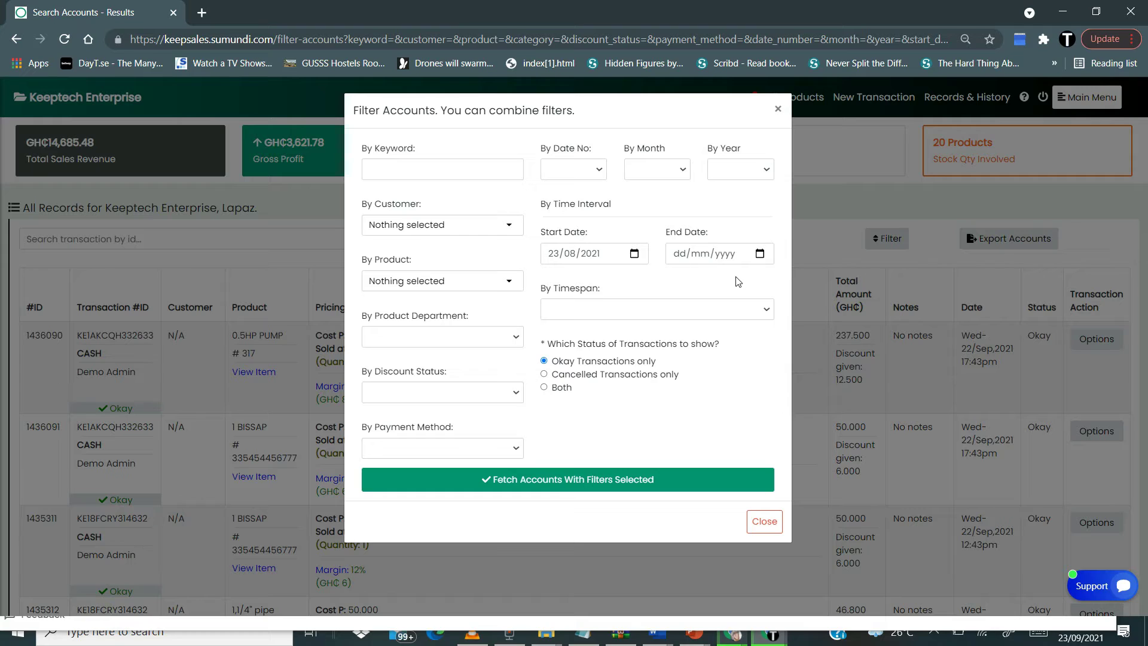
- Review the preset timespan choices of the accounts filter without selecting one, and close the filter dialog
click(665, 311)
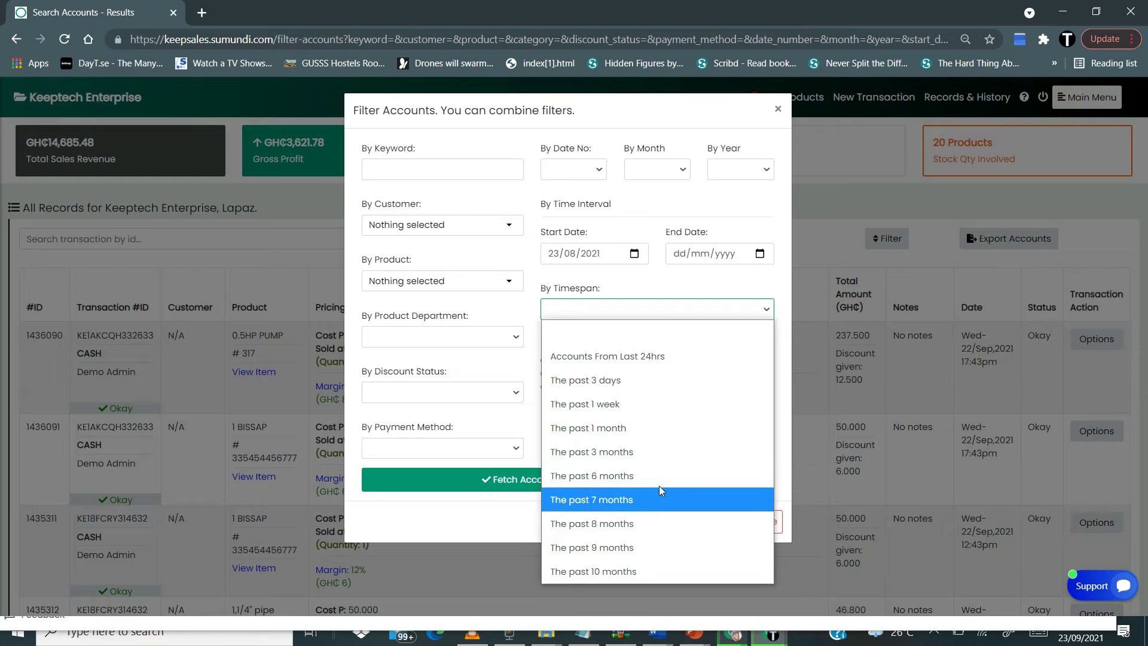
click(519, 525)
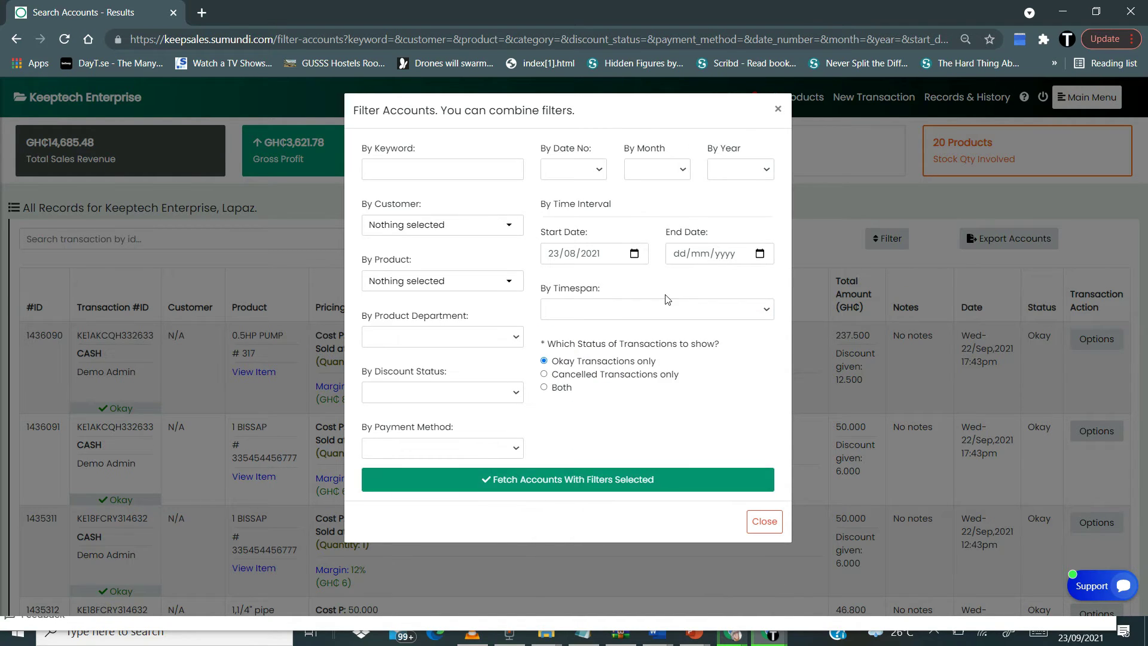
click(633, 308)
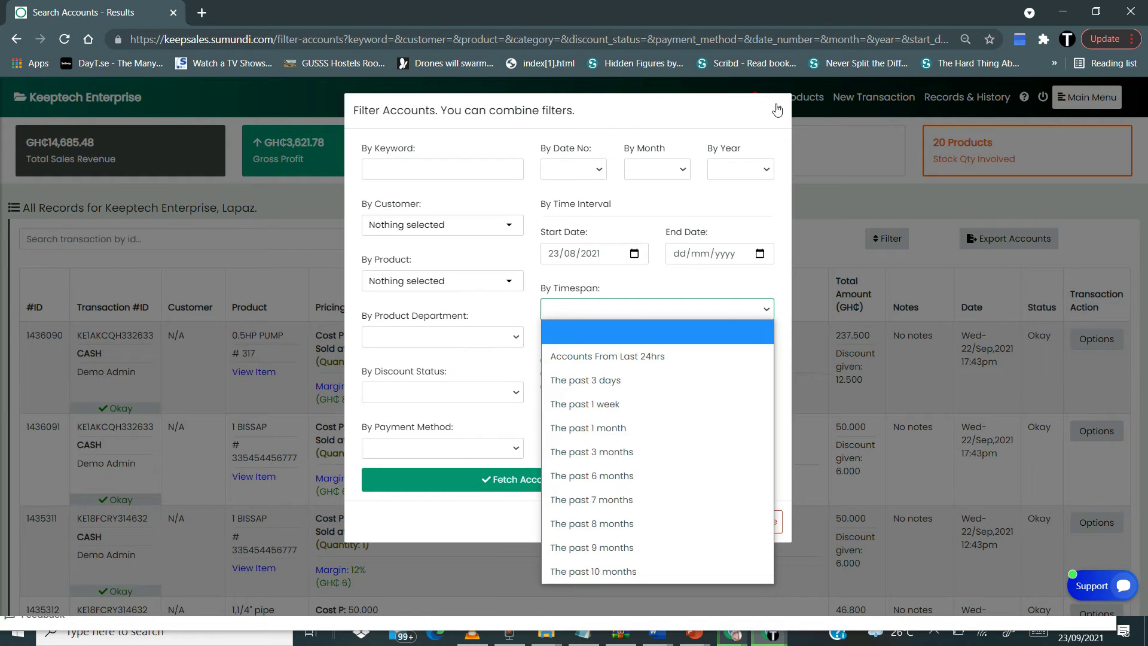
click(777, 110)
click(777, 109)
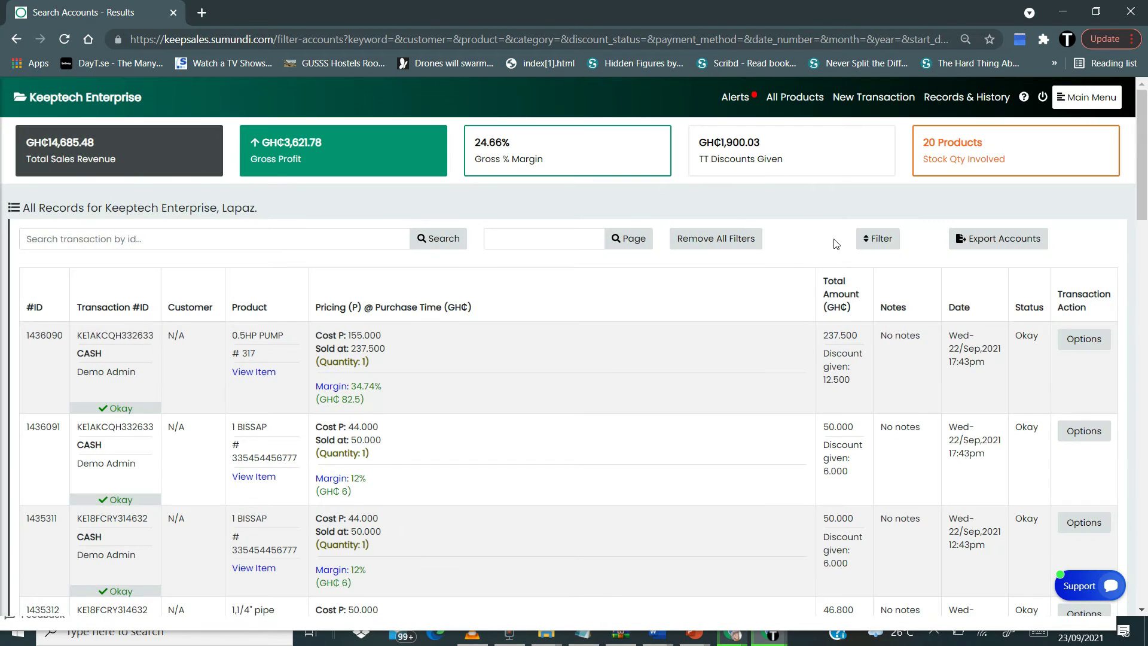
- Set the accounts filter's end date to 23/09/2021 and fetch the matching records
click(878, 238)
click(725, 254)
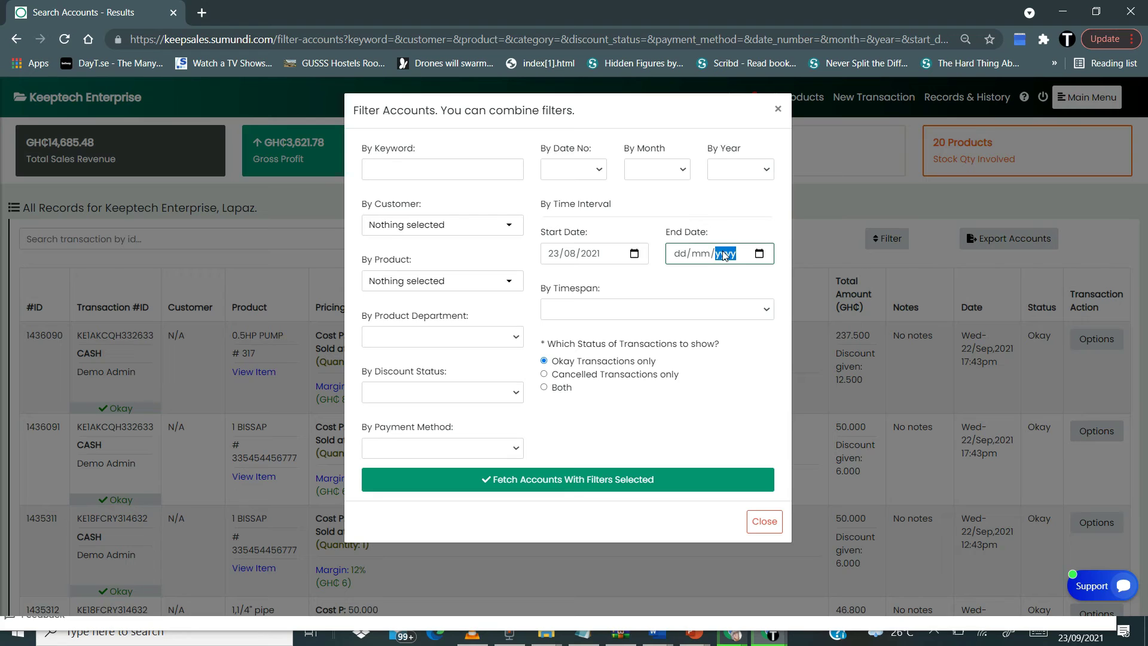
click(759, 254)
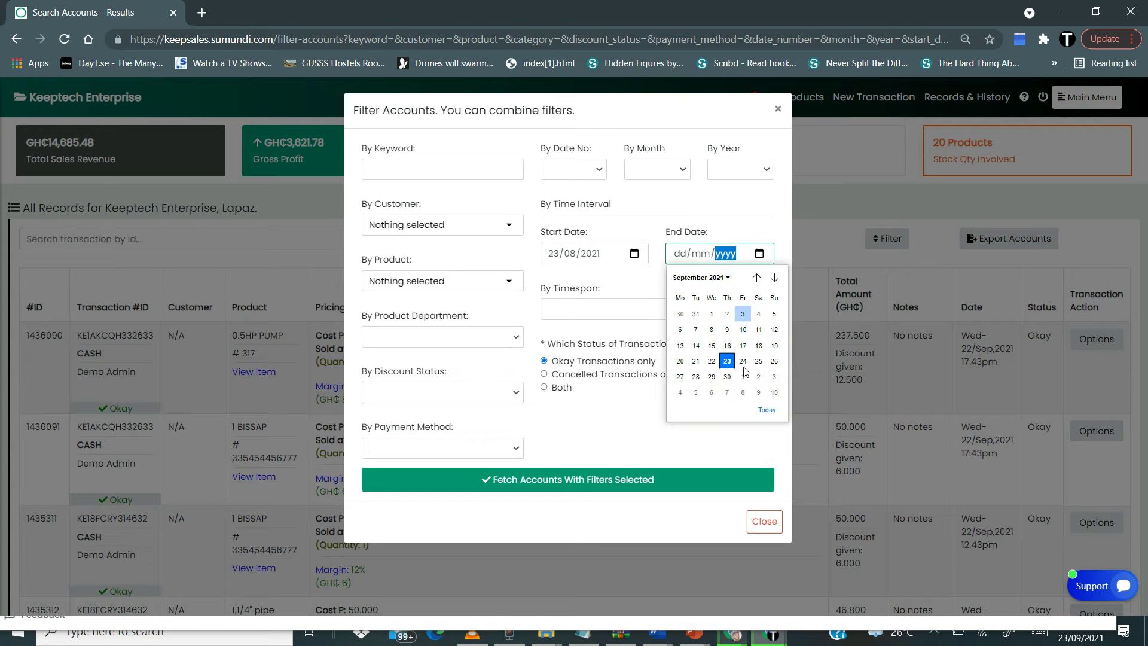
click(728, 361)
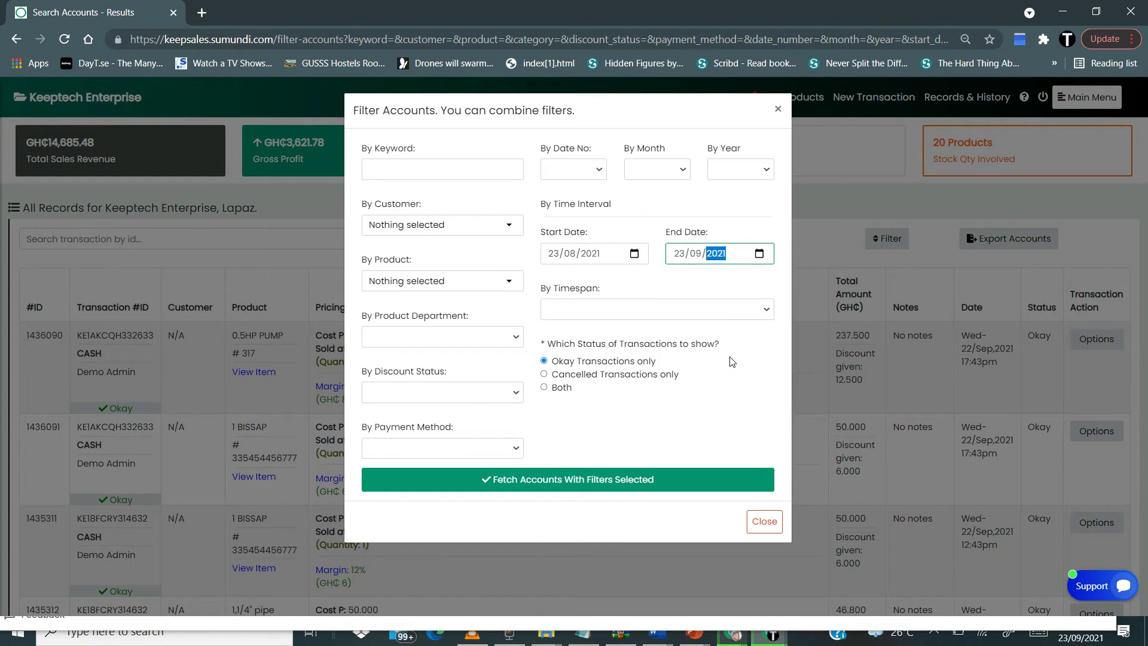
click(600, 484)
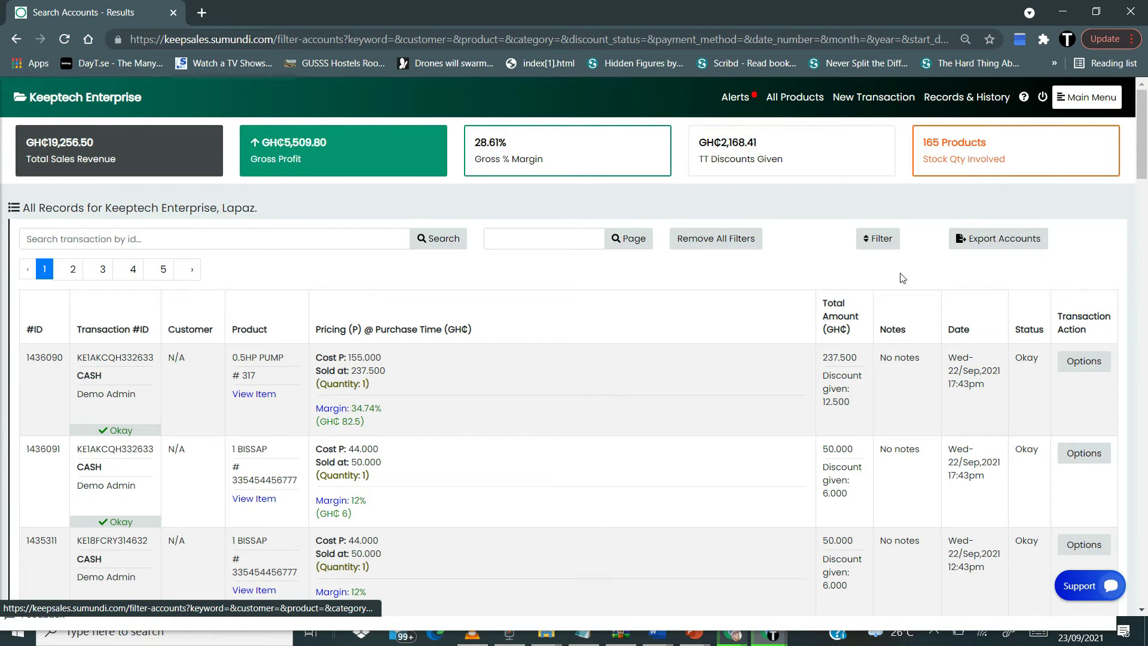
- Filter the accounts by the timespan "The past 10 months" and fetch the matching records
click(883, 251)
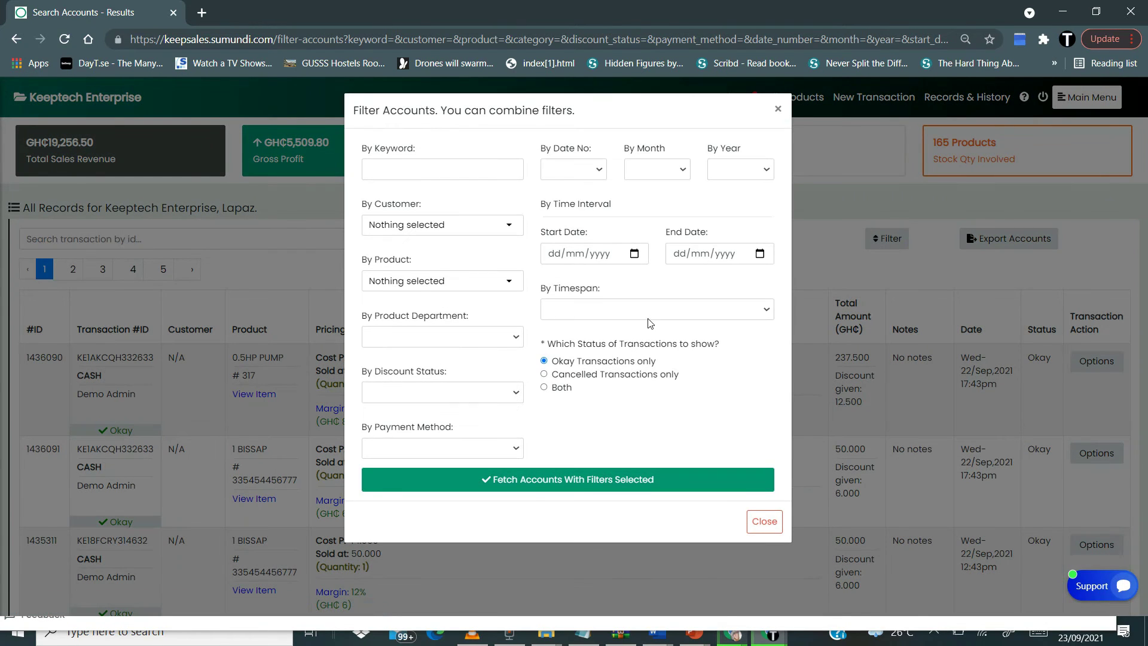
click(663, 310)
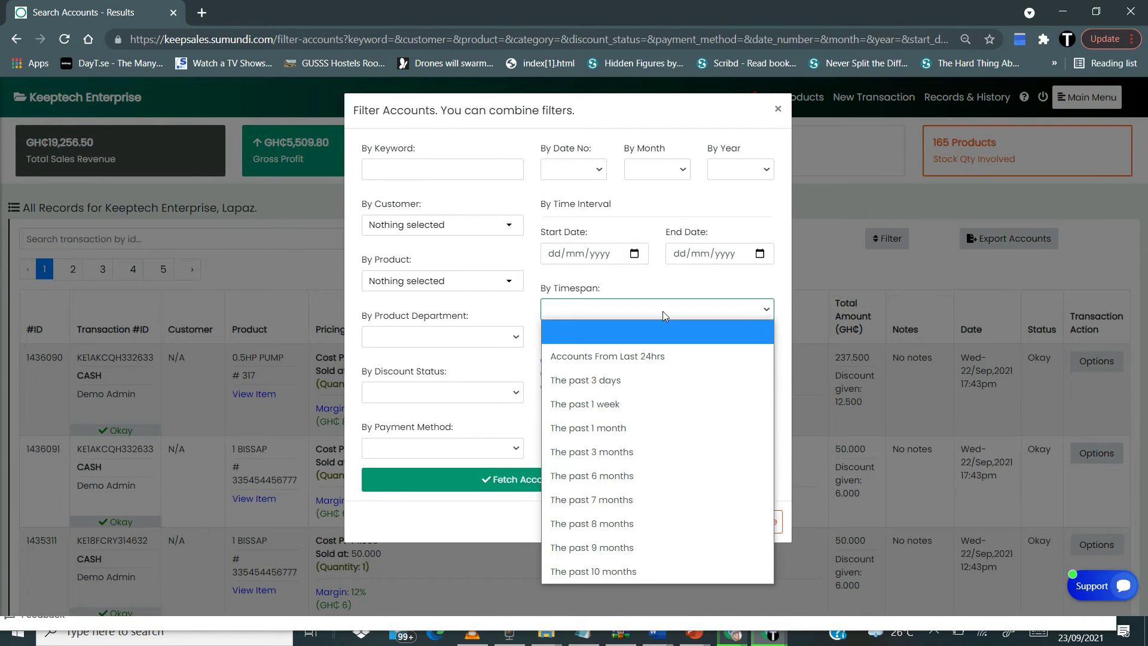
click(620, 573)
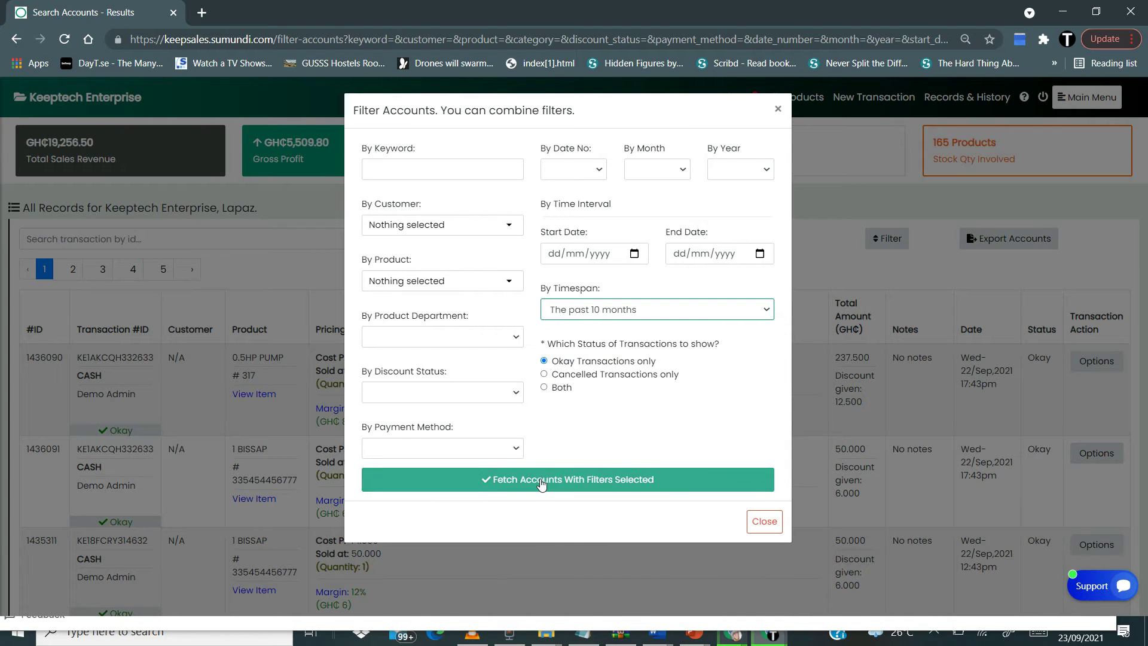
click(541, 483)
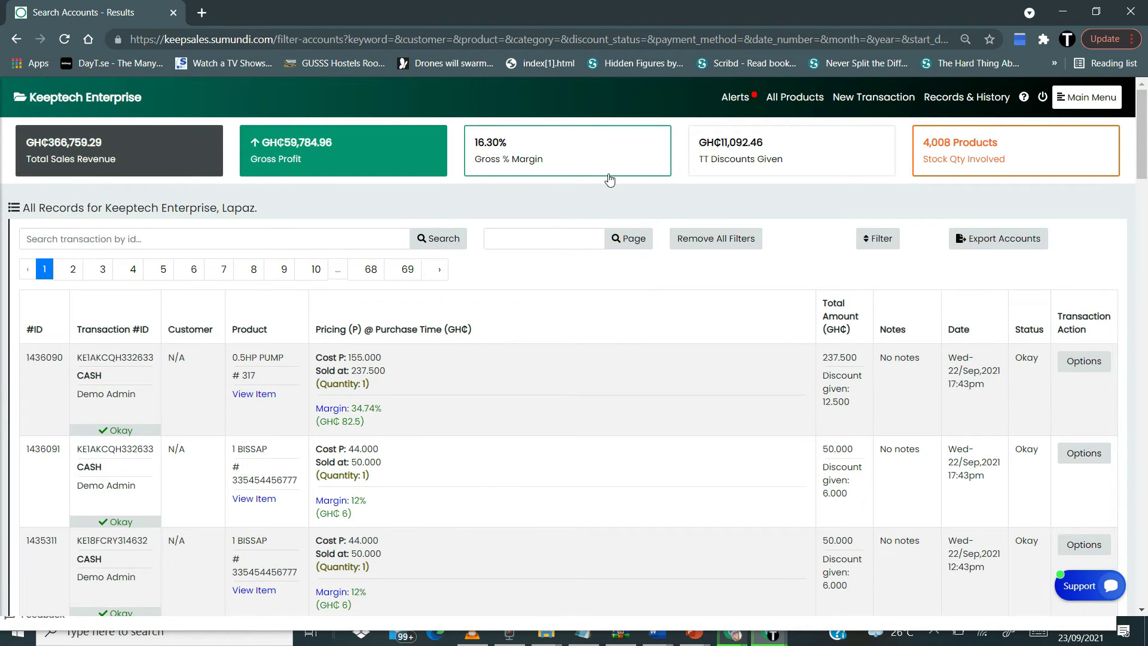
- Filter the accounts by the timespan "Accounts From Last 24hrs" and fetch the matching records
click(875, 240)
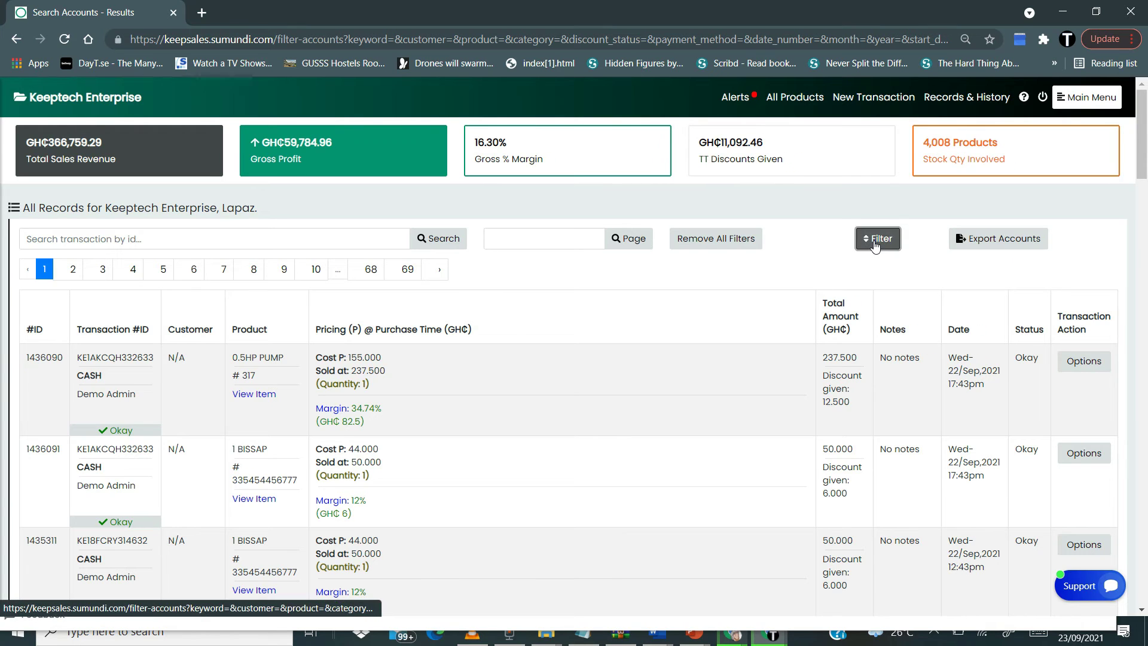
click(648, 309)
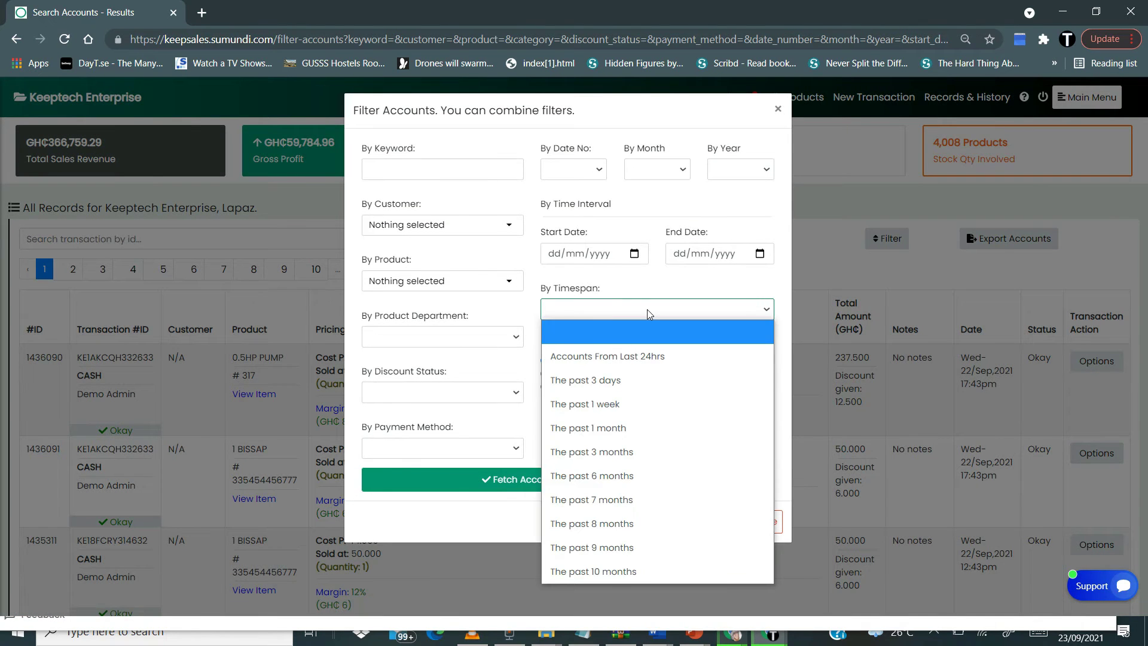
click(623, 358)
click(545, 481)
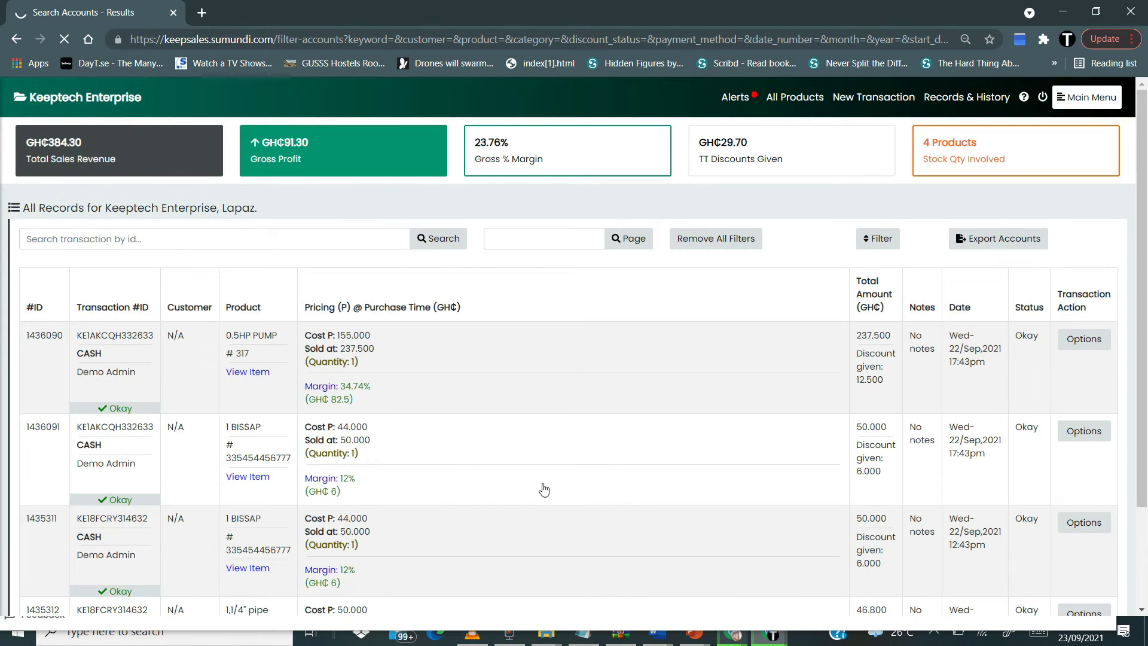
- Review the transaction records and sales summary fetched for the last 24 hours
scroll(544, 489, down, 1)
scroll(544, 489, down, 2)
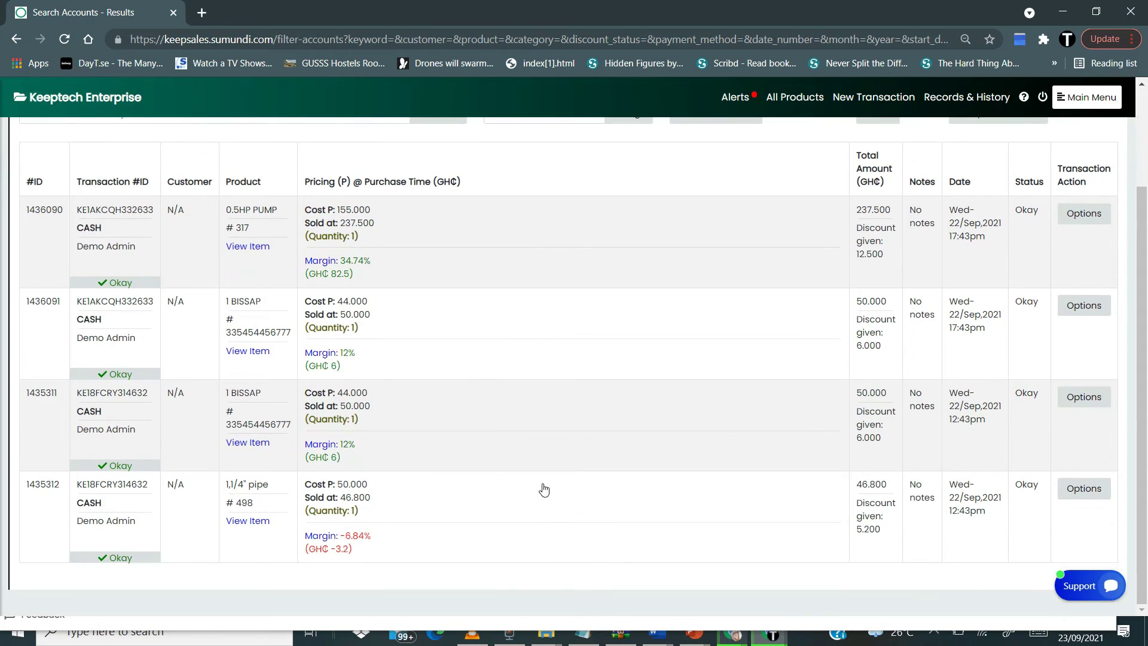
scroll(544, 489, up, 3)
scroll(543, 489, down, 3)
scroll(544, 489, up, 3)
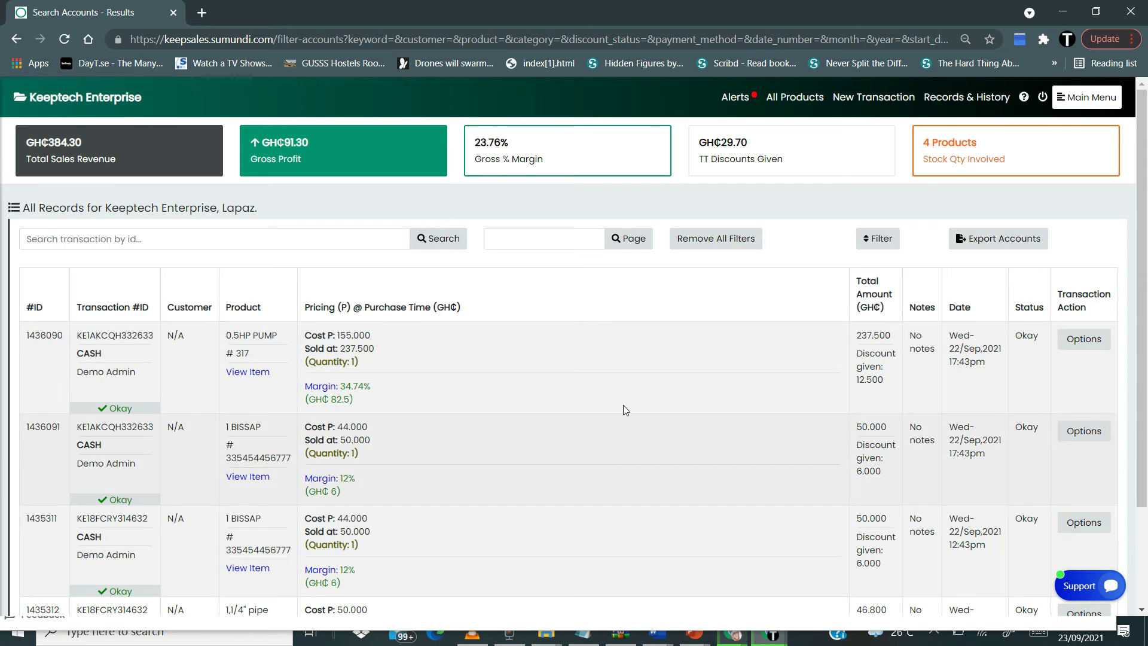
- Examine the time interval and timespan options for exporting accounts to Excel without setting any, and close the export dialog
click(992, 245)
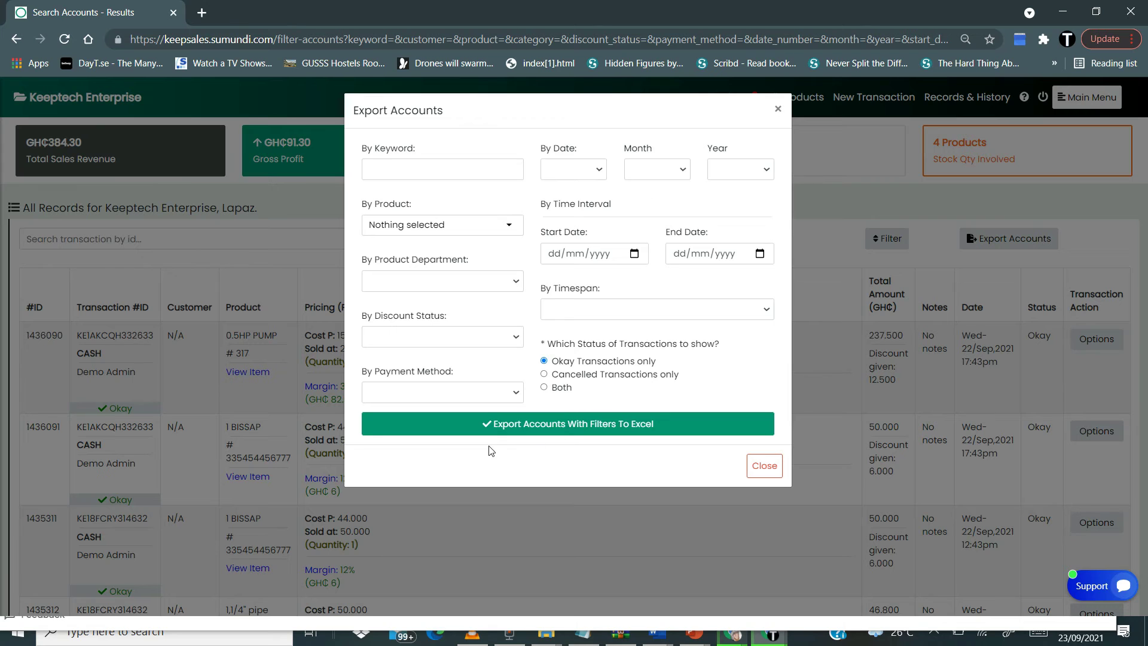
click(1003, 260)
click(1010, 250)
click(591, 251)
click(687, 253)
click(592, 254)
click(689, 256)
click(592, 313)
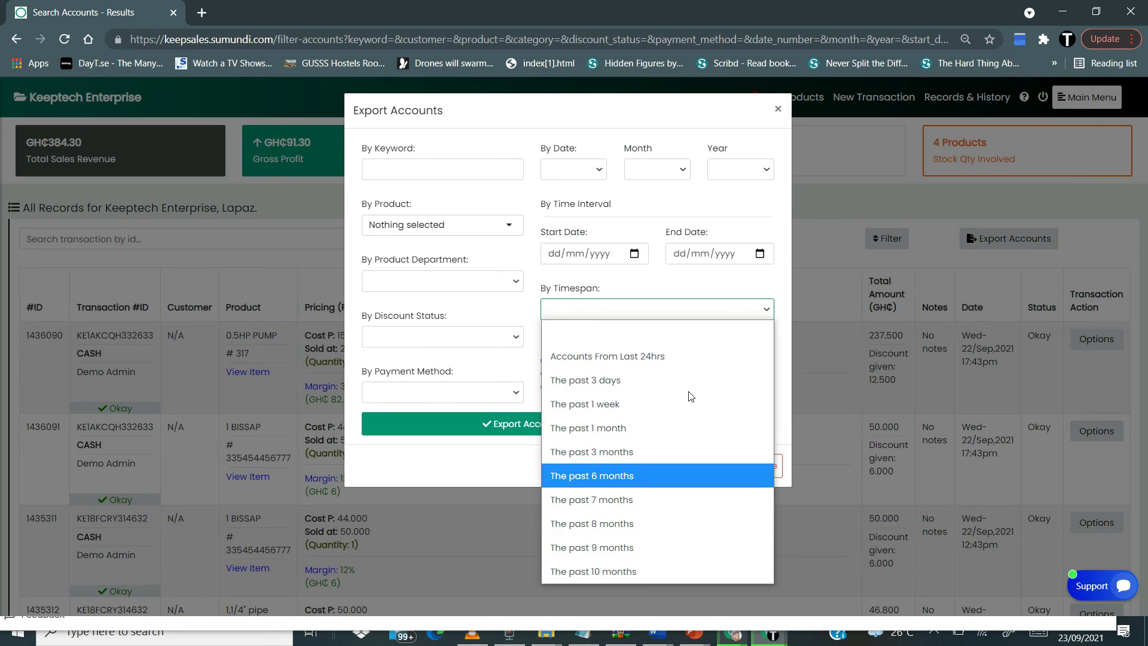
click(511, 454)
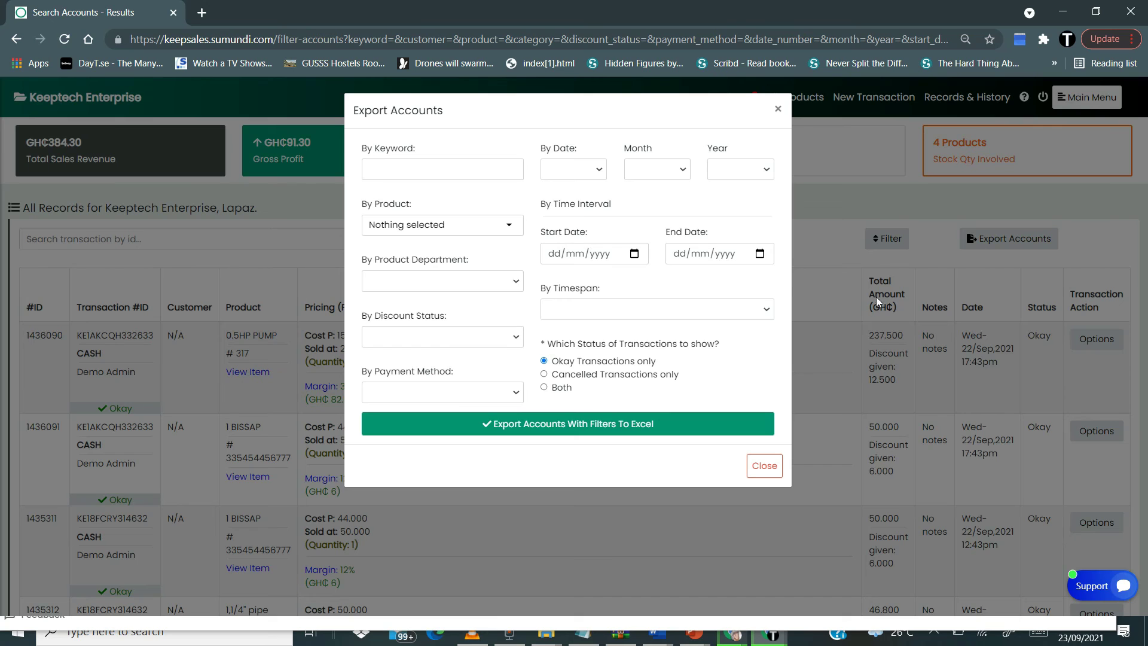
click(801, 260)
- Open the filter options for the accounts records
click(884, 251)
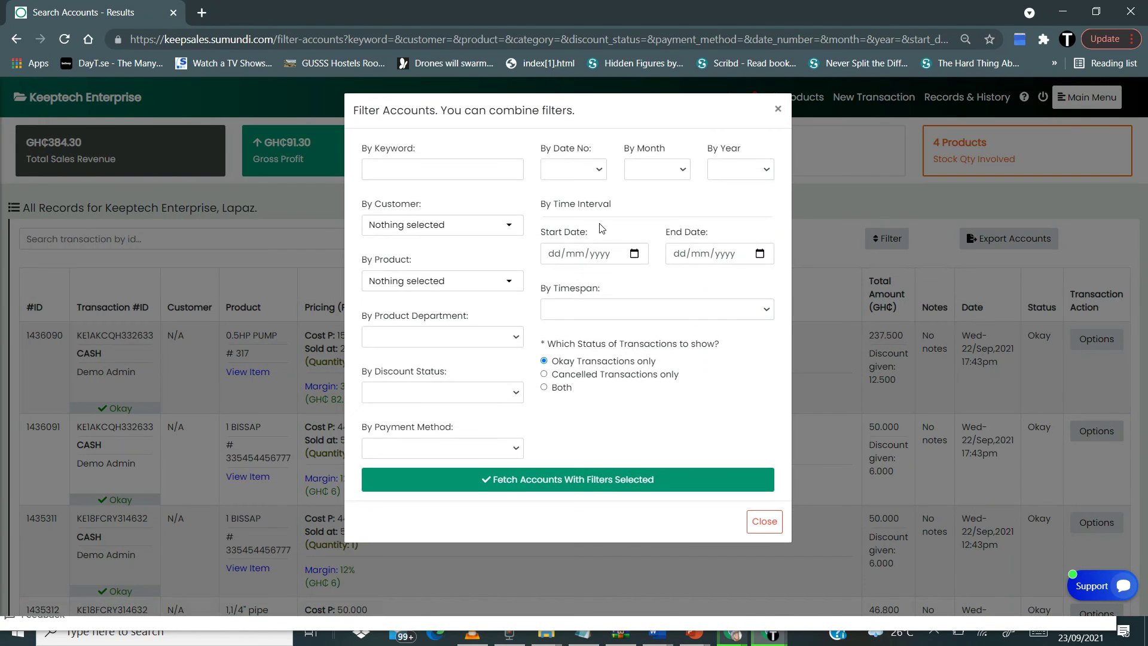